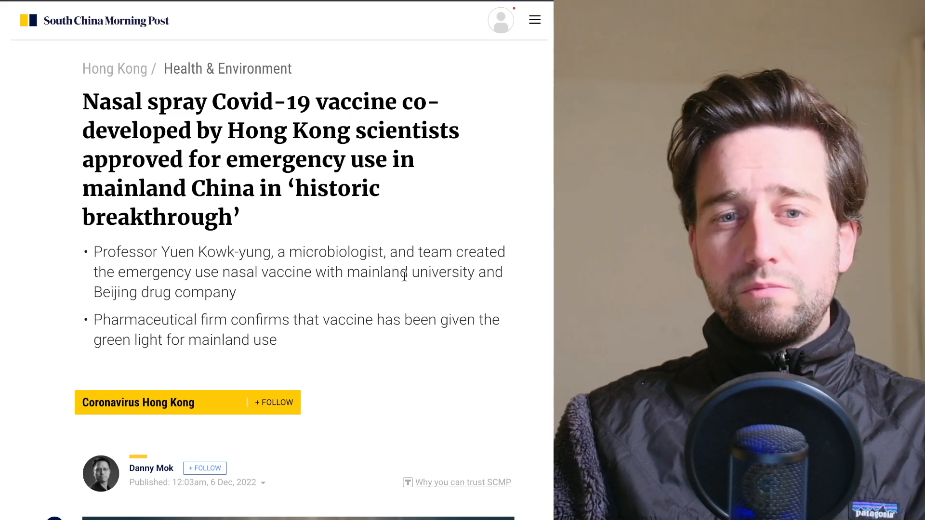
{"action": "scroll", "coordinate": [275, 177], "scroll_direction": "down", "scroll_amount": 1}
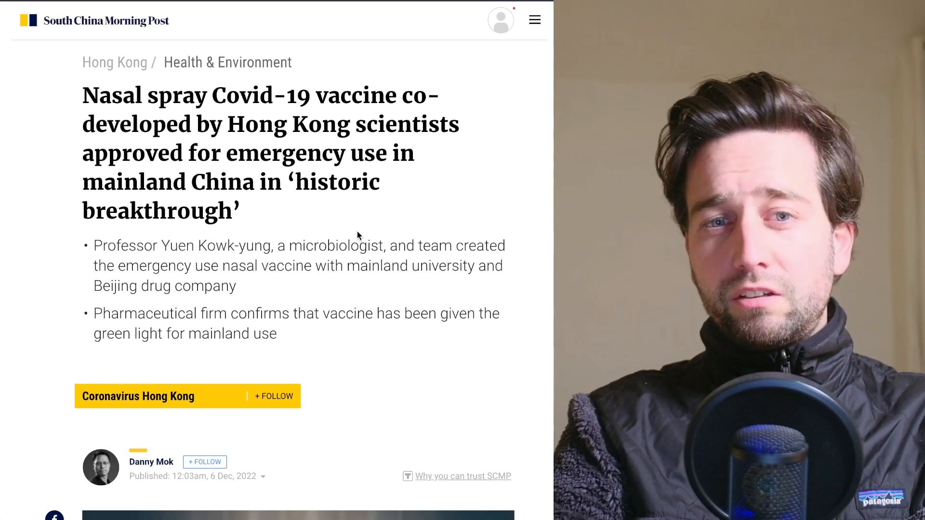
{"action": "scroll", "coordinate": [358, 241], "scroll_direction": "up", "scroll_amount": 1}
{"action": "scroll", "coordinate": [199, 361], "scroll_direction": "down", "scroll_amount": 2}
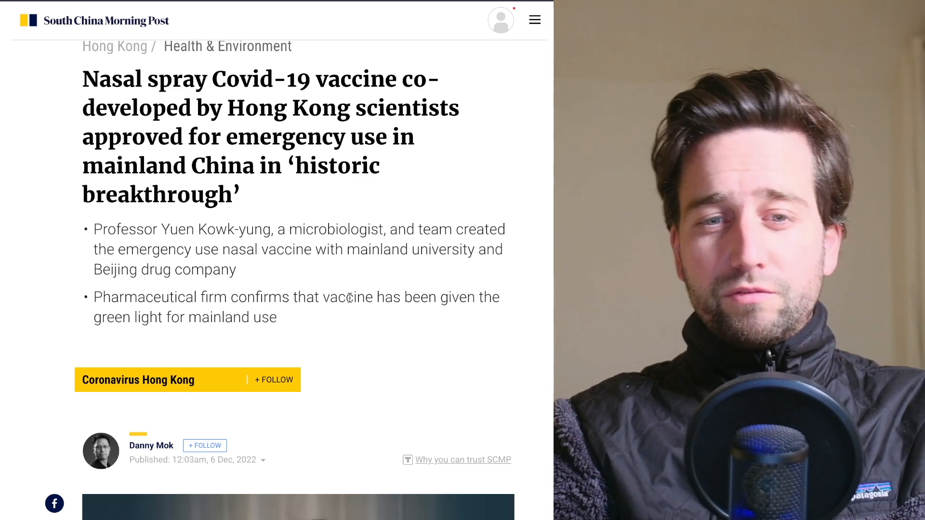
{"action": "scroll", "coordinate": [382, 297], "scroll_direction": "down", "scroll_amount": 1}
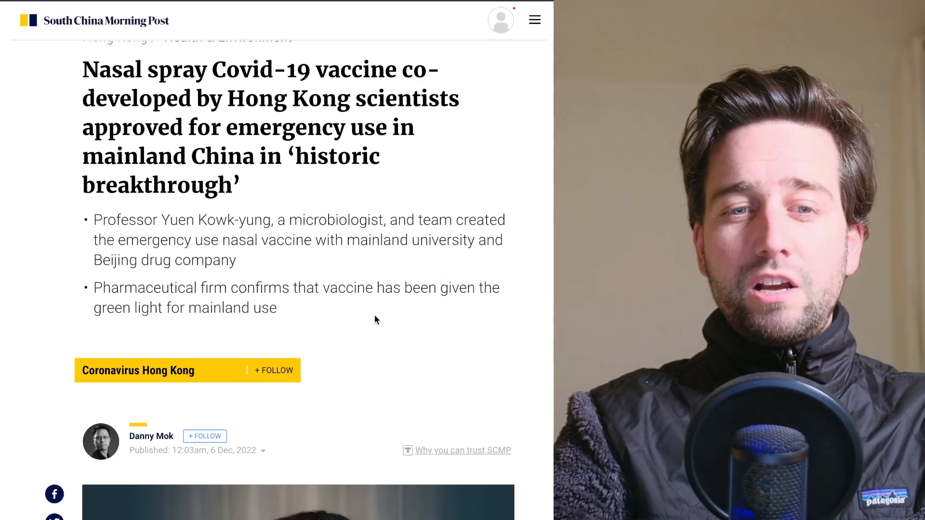
{"action": "scroll", "coordinate": [376, 317], "scroll_direction": "down", "scroll_amount": 1}
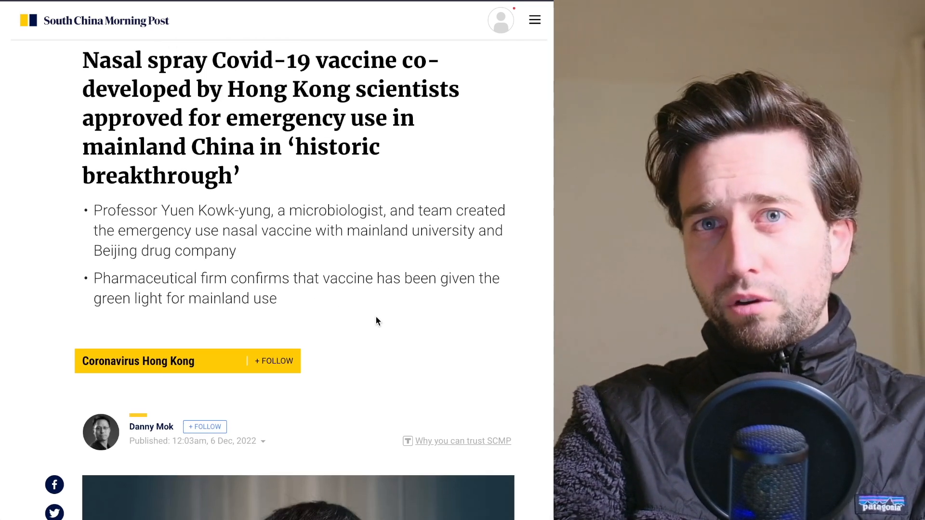
{"action": "scroll", "coordinate": [376, 321], "scroll_direction": "down", "scroll_amount": 1}
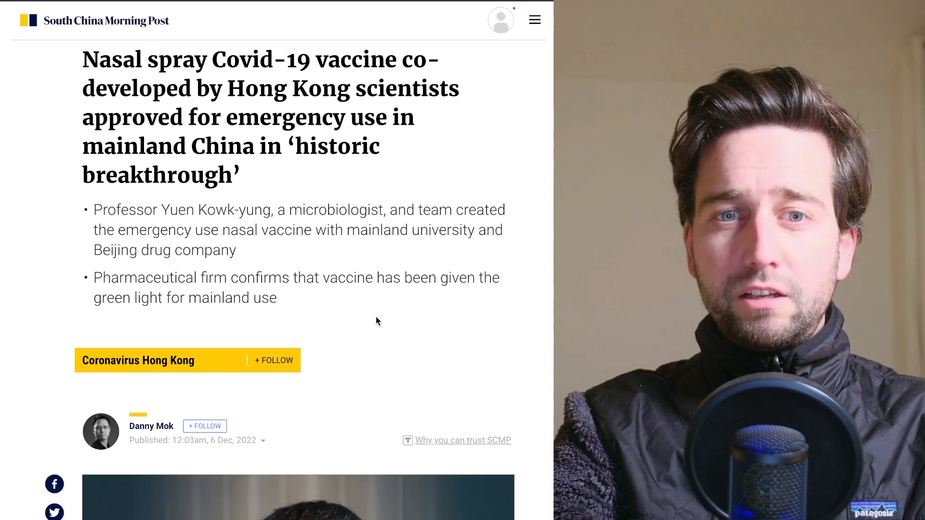
{"action": "scroll", "coordinate": [376, 321], "scroll_direction": "up", "scroll_amount": 1}
{"action": "scroll", "coordinate": [376, 321], "scroll_direction": "down", "scroll_amount": 2}
{"action": "scroll", "coordinate": [376, 317], "scroll_direction": "down", "scroll_amount": 3}
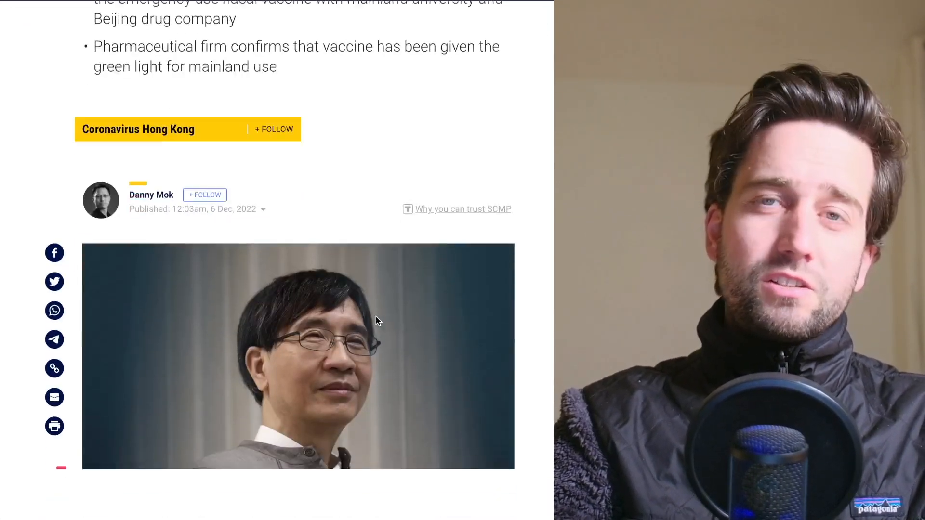
{"action": "scroll", "coordinate": [375, 317], "scroll_direction": "down", "scroll_amount": 1}
{"action": "scroll", "coordinate": [376, 318], "scroll_direction": "down", "scroll_amount": 3}
{"action": "scroll", "coordinate": [376, 315], "scroll_direction": "down", "scroll_amount": 1}
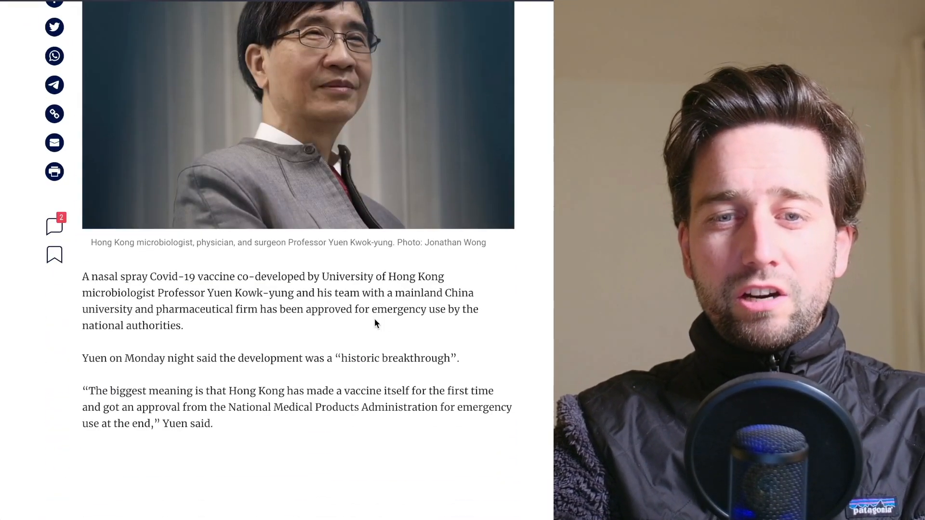
{"action": "scroll", "coordinate": [375, 319], "scroll_direction": "down", "scroll_amount": 1}
{"action": "scroll", "coordinate": [375, 319], "scroll_direction": "down", "scroll_amount": 1}
{"action": "scroll", "coordinate": [374, 319], "scroll_direction": "down", "scroll_amount": 1}
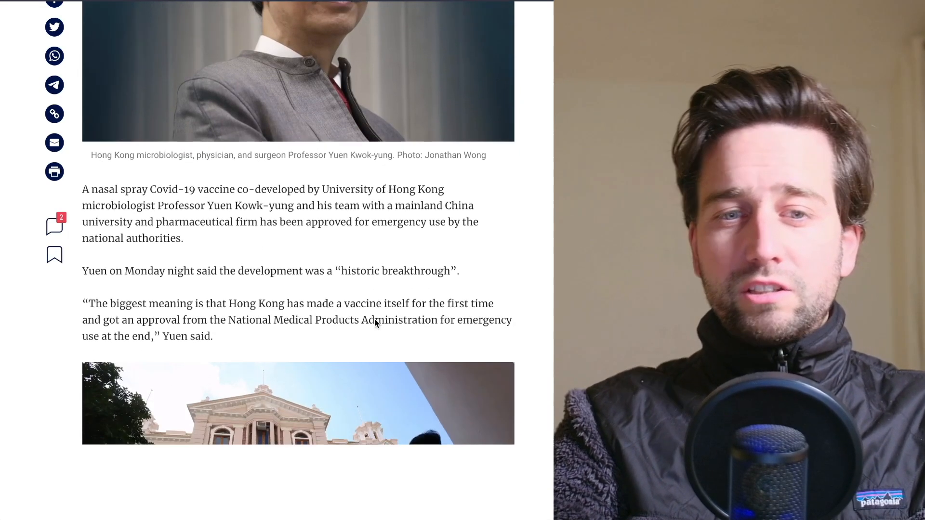
{"action": "scroll", "coordinate": [374, 319], "scroll_direction": "down", "scroll_amount": 3}
{"action": "scroll", "coordinate": [375, 324], "scroll_direction": "down", "scroll_amount": 4}
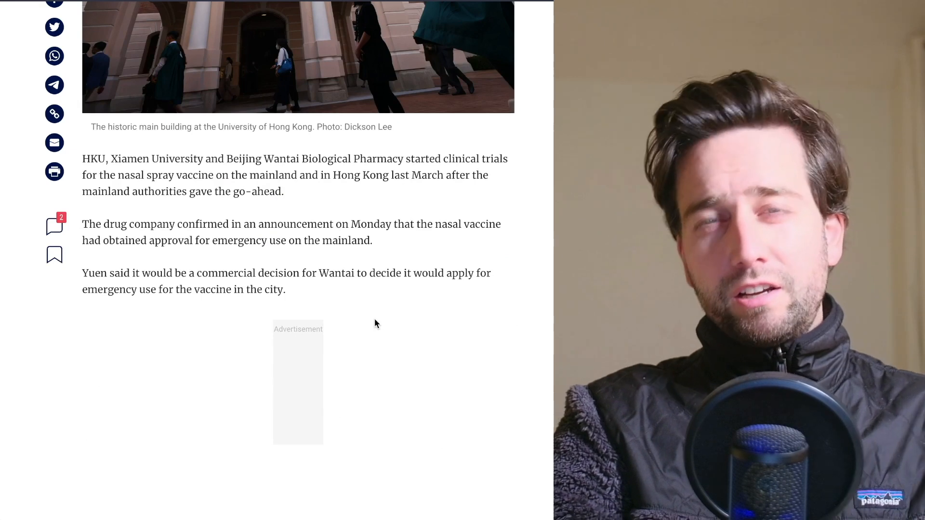
{"action": "scroll", "coordinate": [374, 324], "scroll_direction": "down", "scroll_amount": 1}
{"action": "scroll", "coordinate": [374, 323], "scroll_direction": "down", "scroll_amount": 3}
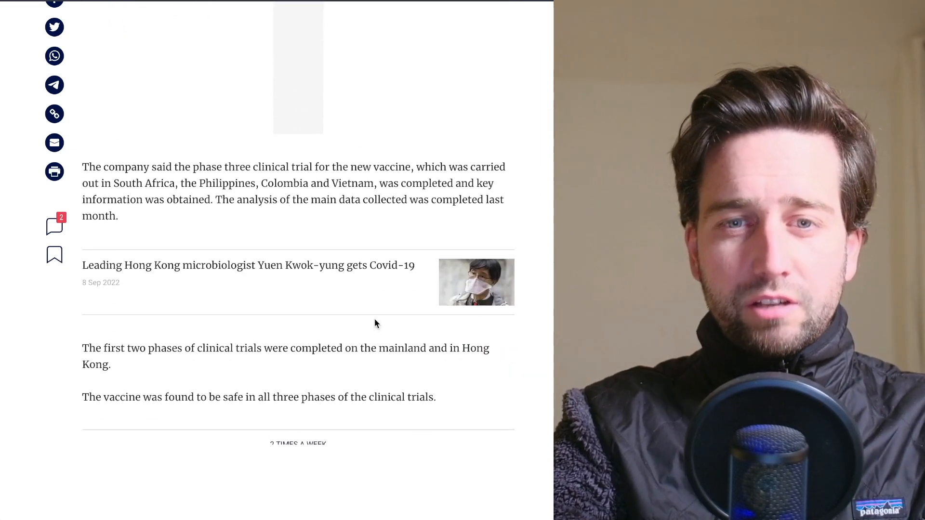
{"action": "scroll", "coordinate": [374, 324], "scroll_direction": "down", "scroll_amount": 1}
{"action": "scroll", "coordinate": [375, 323], "scroll_direction": "down", "scroll_amount": 3}
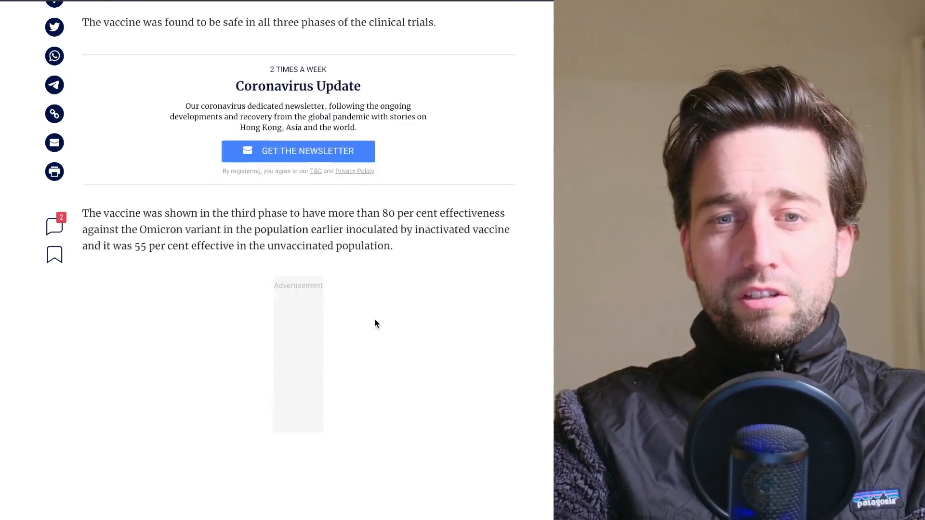
{"action": "scroll", "coordinate": [374, 324], "scroll_direction": "down", "scroll_amount": 1}
{"action": "scroll", "coordinate": [374, 323], "scroll_direction": "down", "scroll_amount": 2}
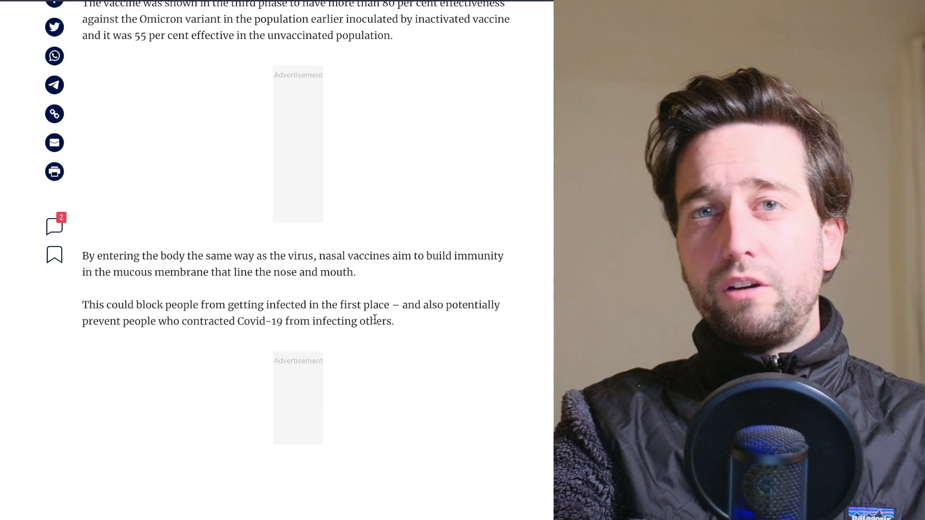
{"action": "scroll", "coordinate": [374, 320], "scroll_direction": "up", "scroll_amount": 1}
{"action": "scroll", "coordinate": [374, 321], "scroll_direction": "up", "scroll_amount": 2}
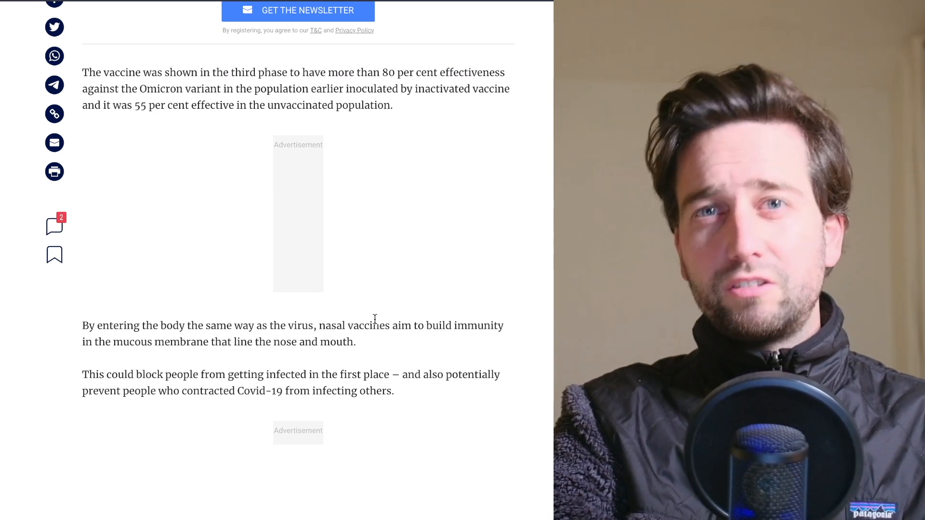
{"action": "scroll", "coordinate": [374, 319], "scroll_direction": "up", "scroll_amount": 1}
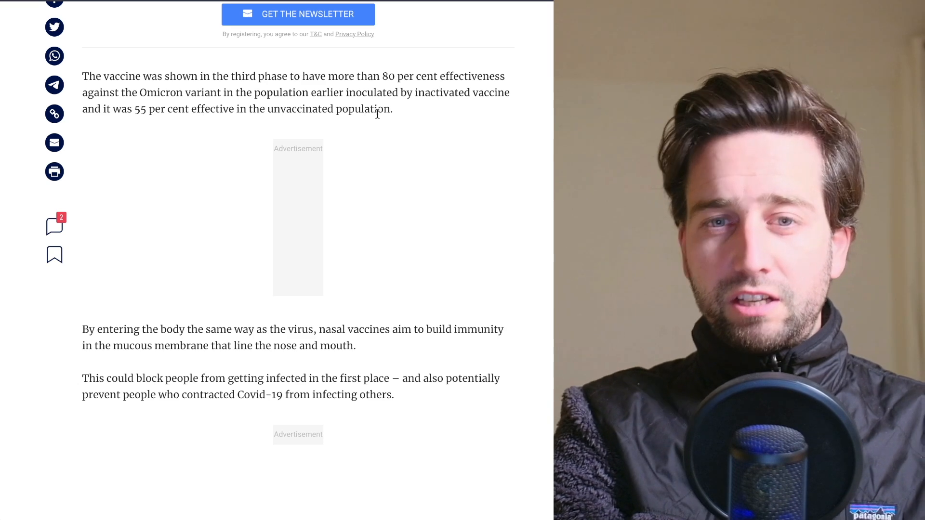
{"action": "scroll", "coordinate": [444, 198], "scroll_direction": "down", "scroll_amount": 1}
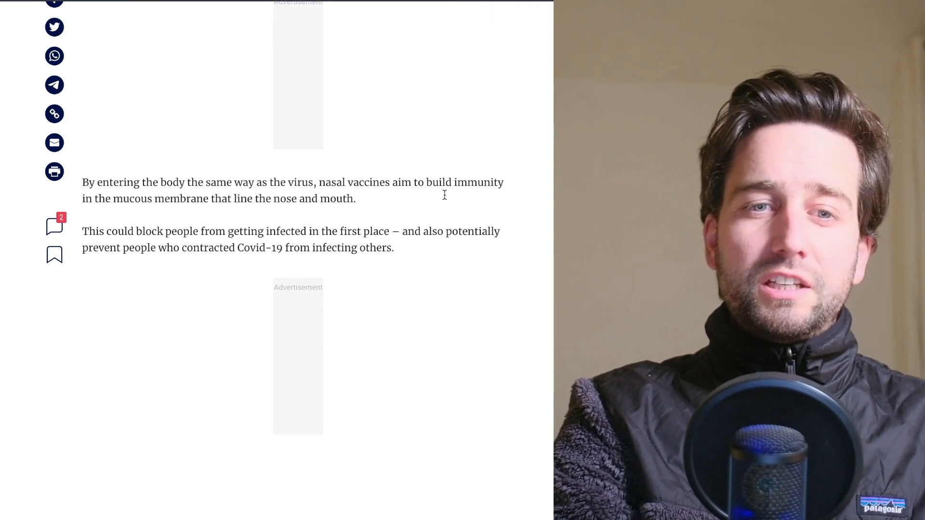
{"action": "scroll", "coordinate": [445, 198], "scroll_direction": "down", "scroll_amount": 1}
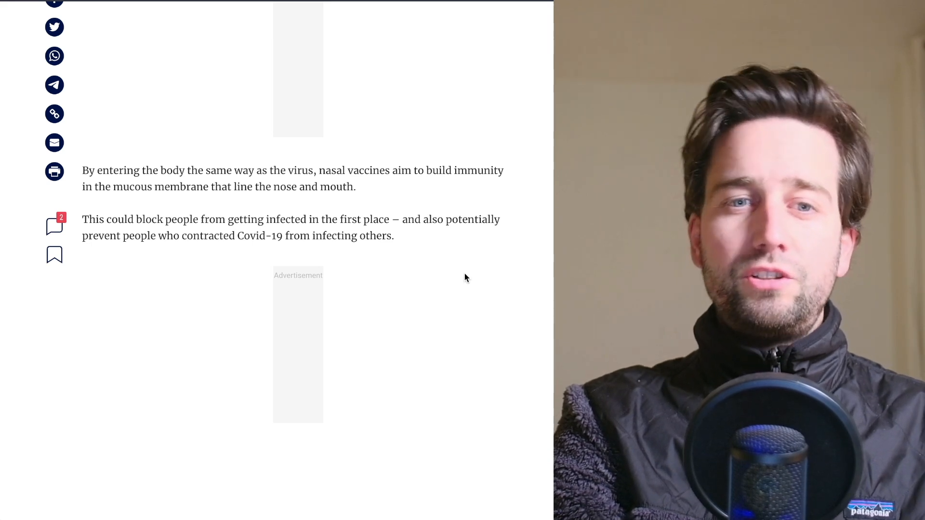
{"action": "scroll", "coordinate": [464, 277], "scroll_direction": "down", "scroll_amount": 1}
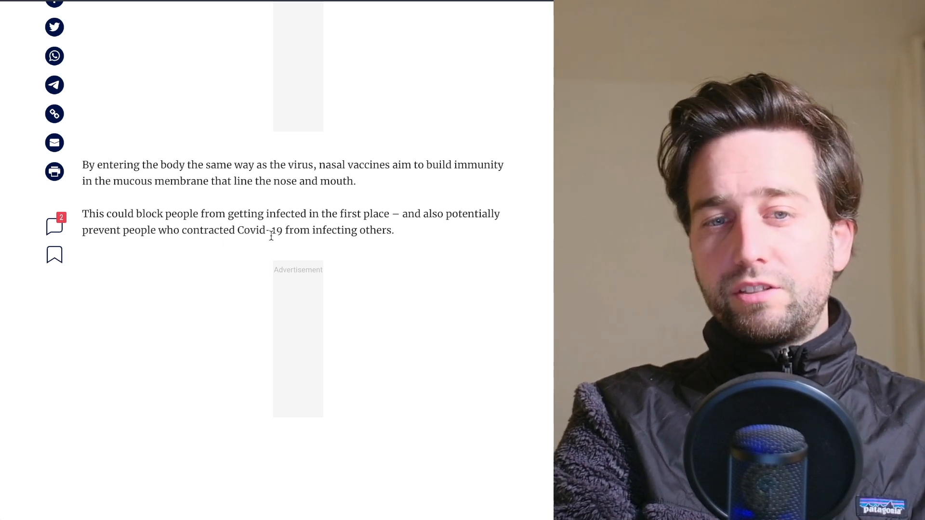
{"action": "scroll", "coordinate": [446, 235], "scroll_direction": "down", "scroll_amount": 1}
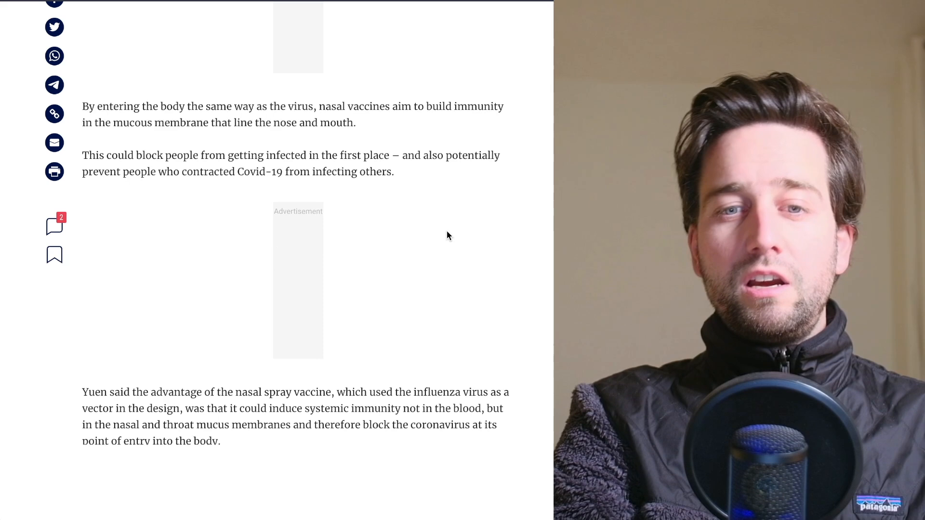
{"action": "scroll", "coordinate": [447, 235], "scroll_direction": "down", "scroll_amount": 1}
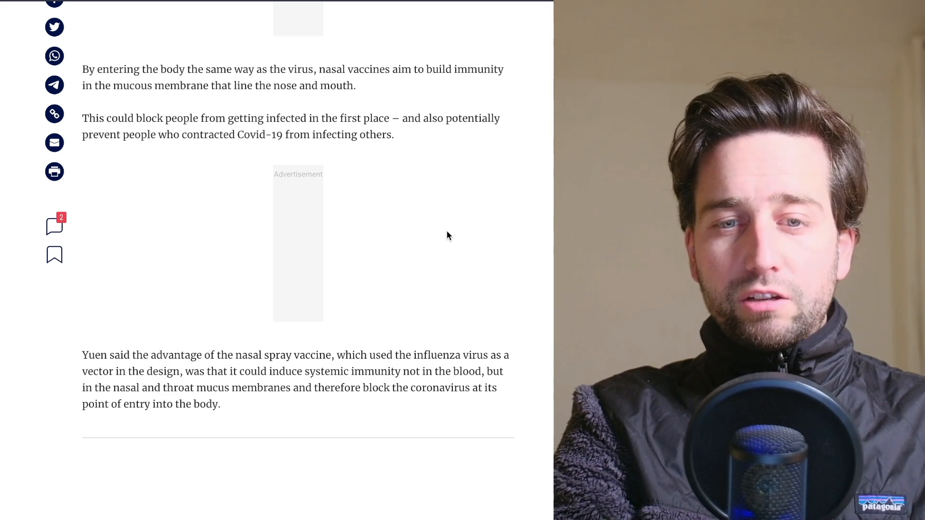
{"action": "scroll", "coordinate": [318, 332], "scroll_direction": "down", "scroll_amount": 1}
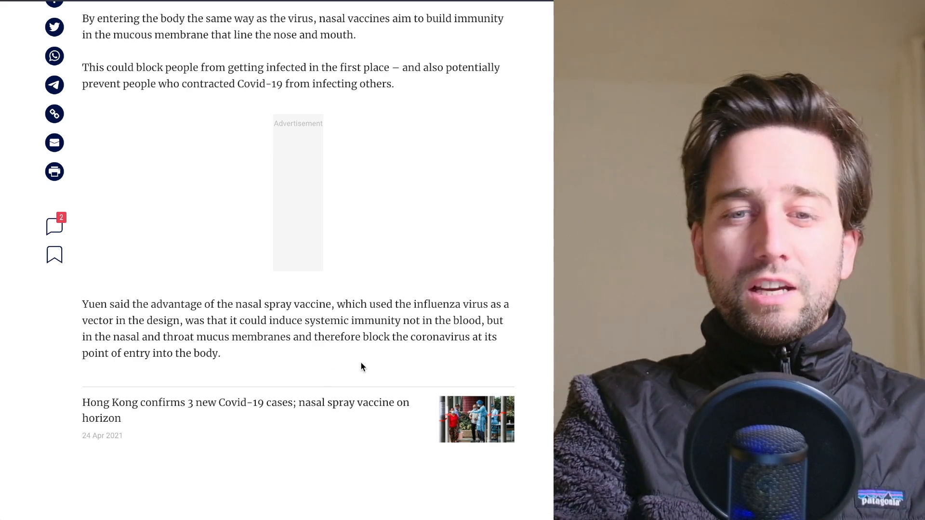
{"action": "scroll", "coordinate": [361, 363], "scroll_direction": "up", "scroll_amount": 2}
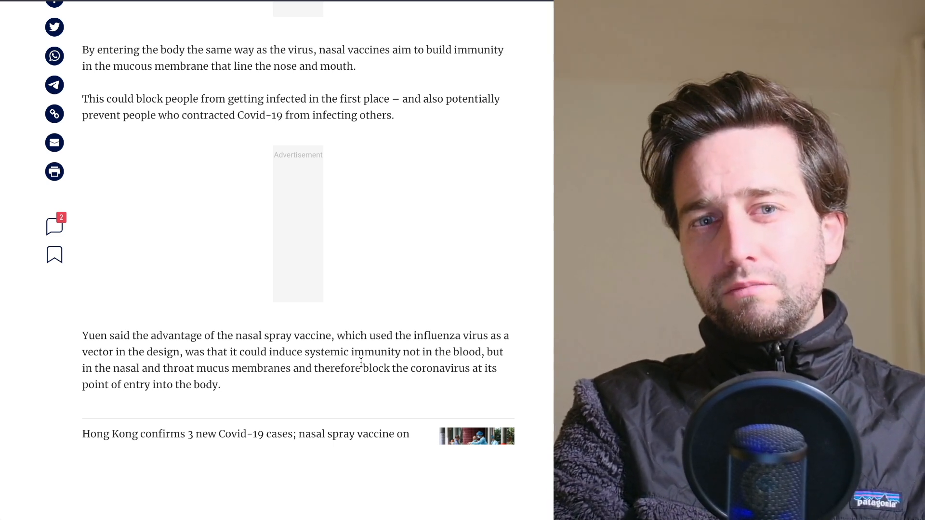
{"action": "scroll", "coordinate": [361, 362], "scroll_direction": "down", "scroll_amount": 1}
{"action": "scroll", "coordinate": [361, 362], "scroll_direction": "down", "scroll_amount": 1}
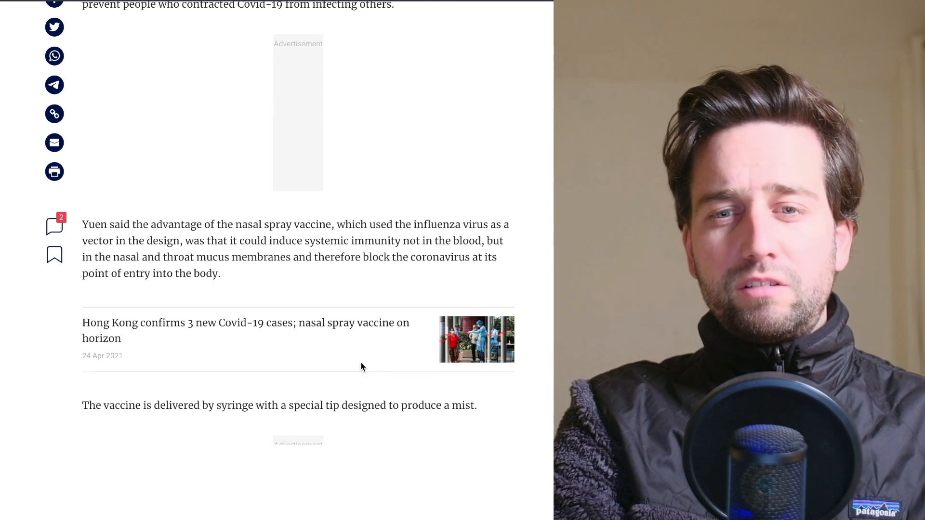
{"action": "scroll", "coordinate": [361, 362], "scroll_direction": "down", "scroll_amount": 1}
{"action": "scroll", "coordinate": [360, 362], "scroll_direction": "down", "scroll_amount": 3}
{"action": "scroll", "coordinate": [360, 362], "scroll_direction": "down", "scroll_amount": 3}
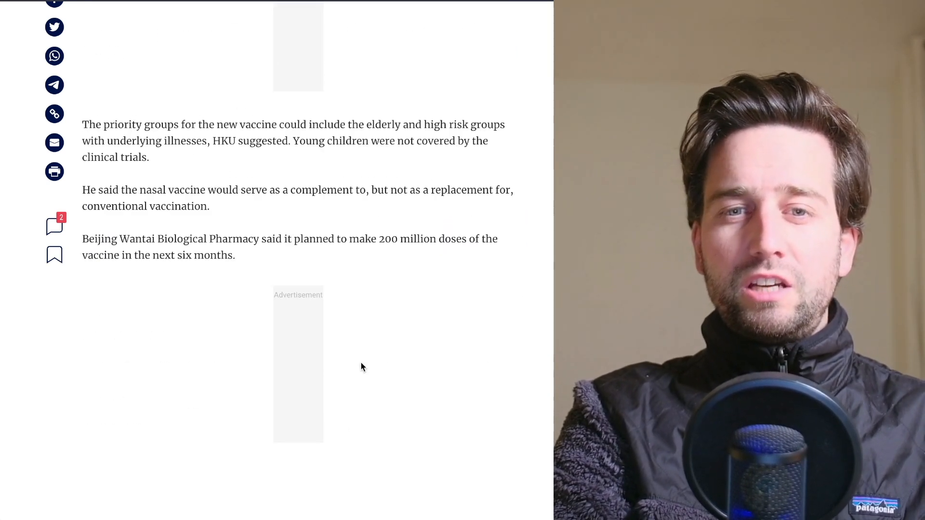
{"action": "scroll", "coordinate": [361, 362], "scroll_direction": "down", "scroll_amount": 2}
{"action": "scroll", "coordinate": [361, 366], "scroll_direction": "down", "scroll_amount": 3}
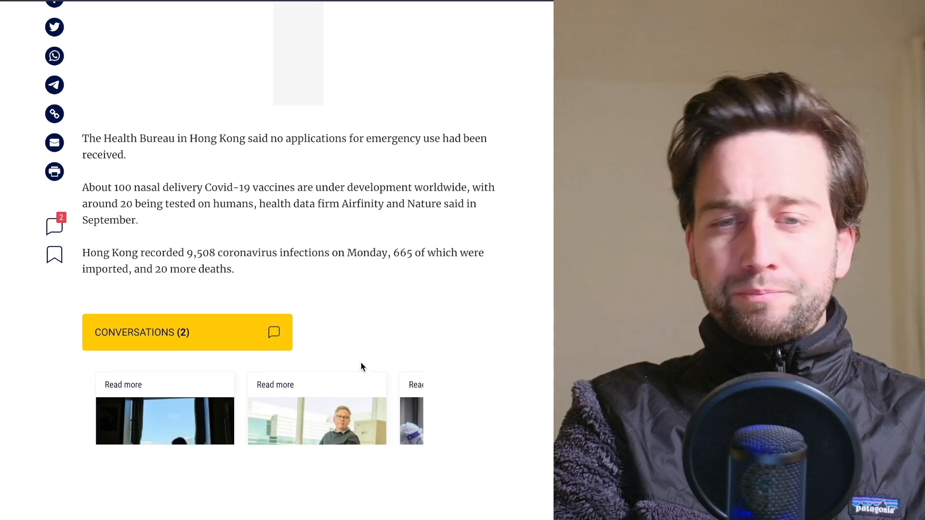
{"action": "scroll", "coordinate": [350, 214], "scroll_direction": "up", "scroll_amount": 1}
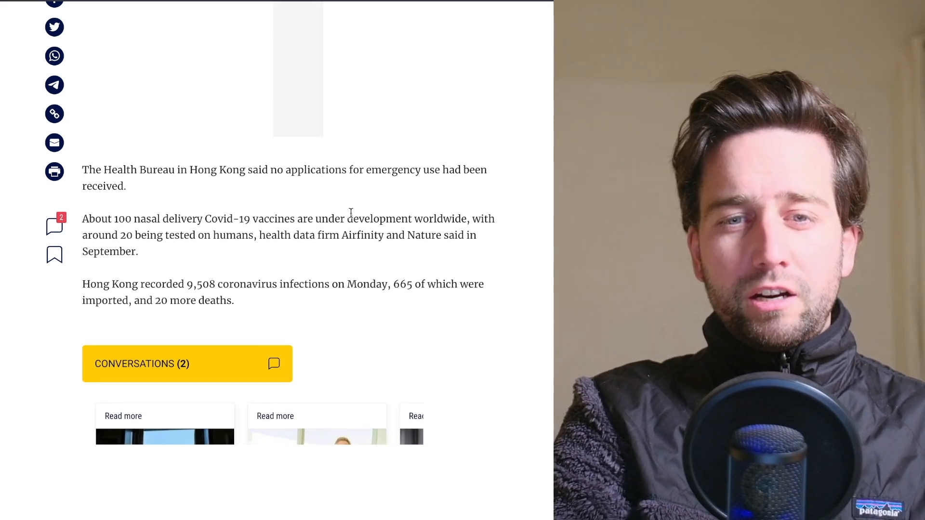
{"action": "scroll", "coordinate": [352, 215], "scroll_direction": "down", "scroll_amount": 5}
{"action": "scroll", "coordinate": [352, 218], "scroll_direction": "up", "scroll_amount": 6}
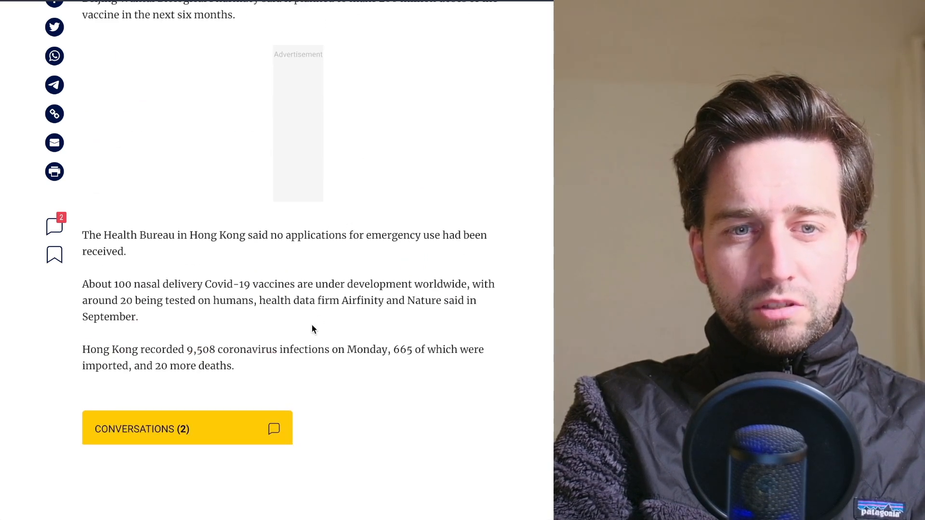
{"action": "scroll", "coordinate": [196, 312], "scroll_direction": "up", "scroll_amount": 3}
{"action": "scroll", "coordinate": [195, 313], "scroll_direction": "up", "scroll_amount": 1}
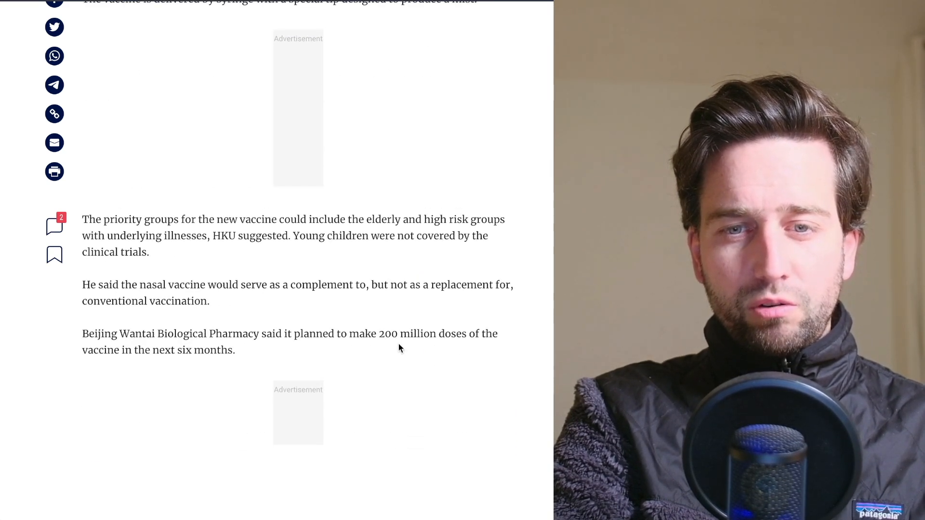
{"action": "left_click_drag", "start_coordinate": [375, 336], "coordinate": [454, 351]}
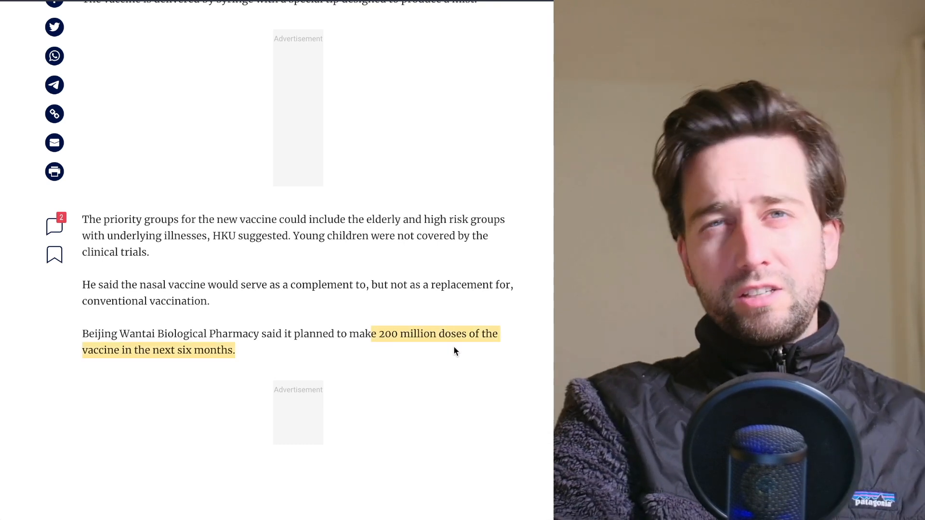
{"action": "left_click", "coordinate": [417, 346]}
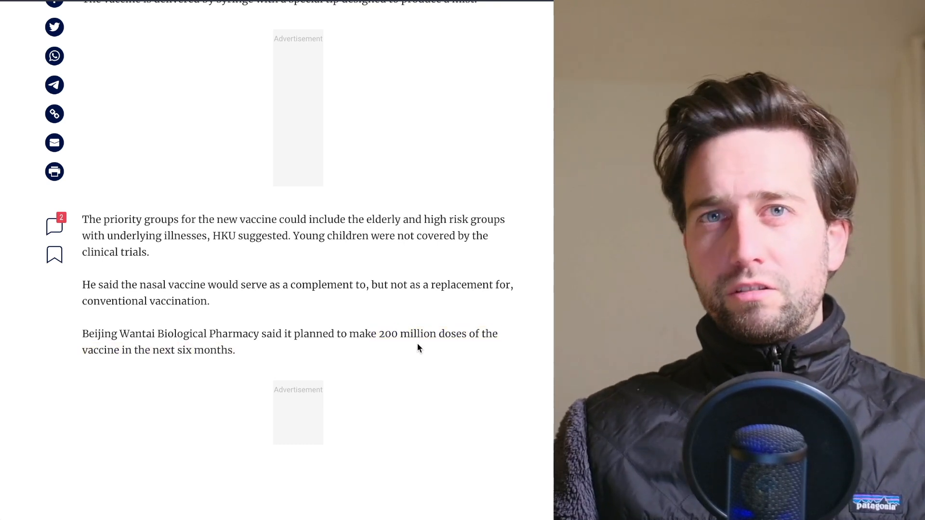